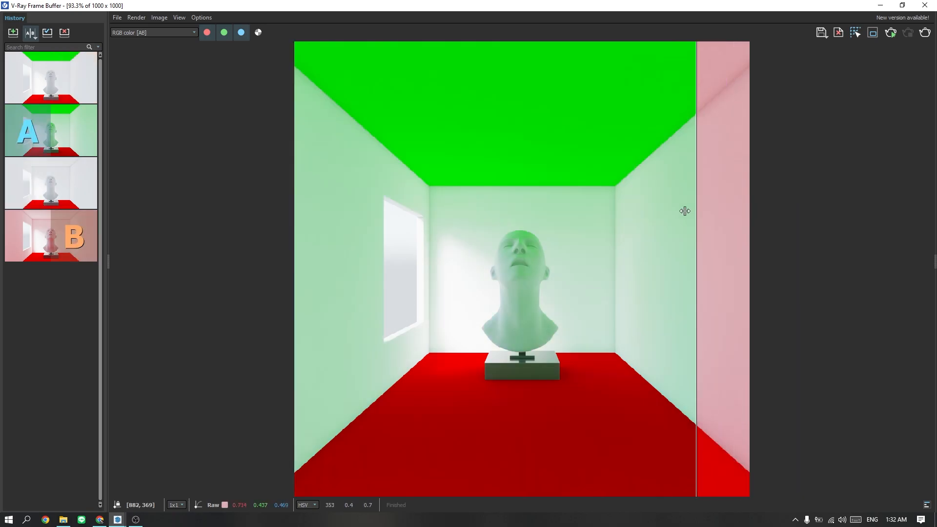
pyautogui.click(30, 32)
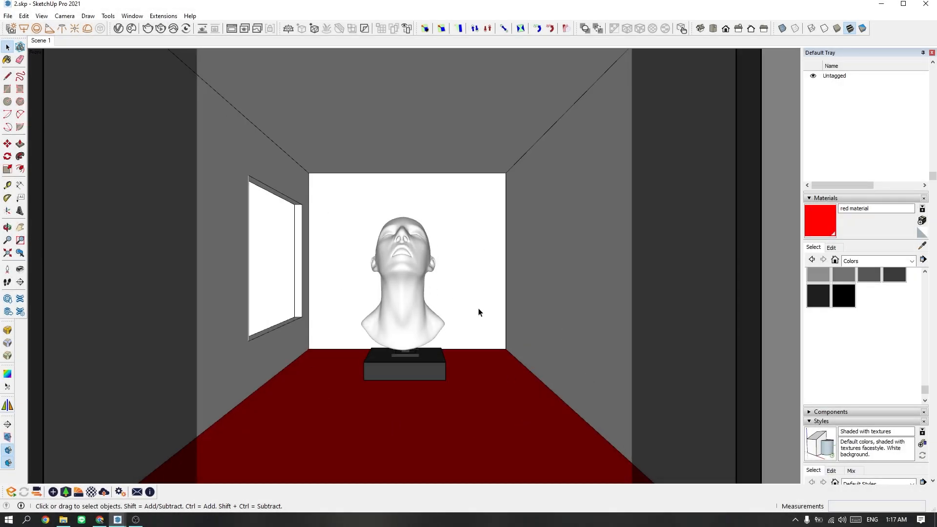
# Step: Examine the room model with the head sculpture from inside and outside, and return to Scene 1
pyautogui.moveTo(479, 313); pyautogui.dragTo(273, 297, button='middle')
pyautogui.moveTo(329, 261); pyautogui.dragTo(541, 227, button='middle')
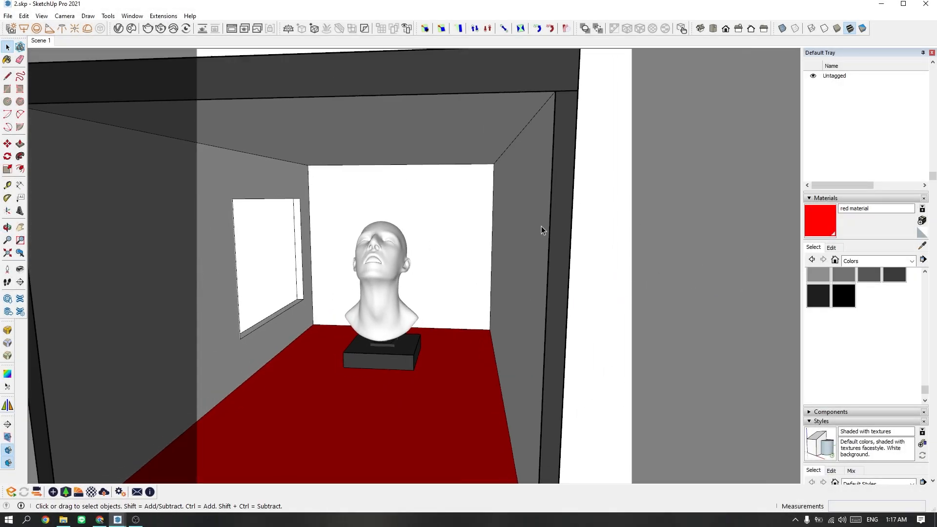
pyautogui.scroll(-1, 541, 227)
pyautogui.keyDown('shift'); pyautogui.moveTo(273, 366); pyautogui.dragTo(309, 325, button='middle'); pyautogui.keyUp('shift')
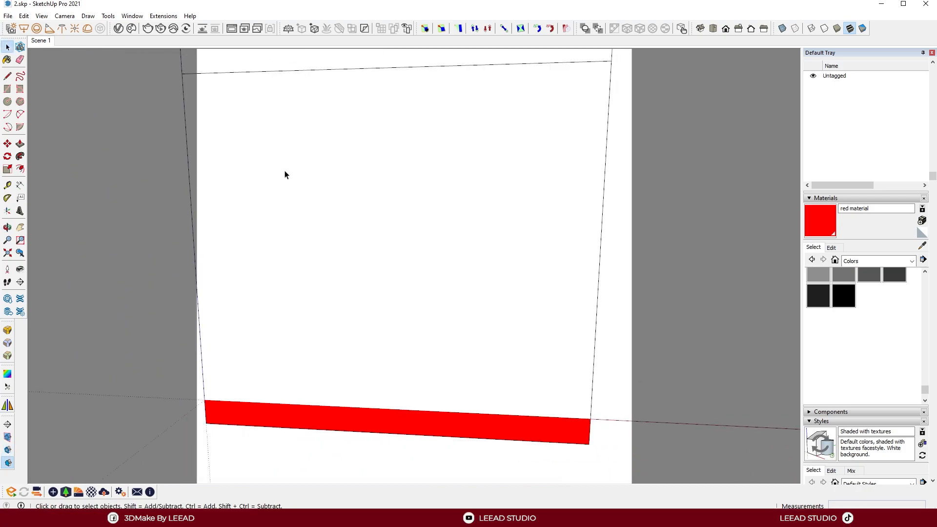
pyautogui.moveTo(284, 173); pyautogui.dragTo(124, 62, button='middle')
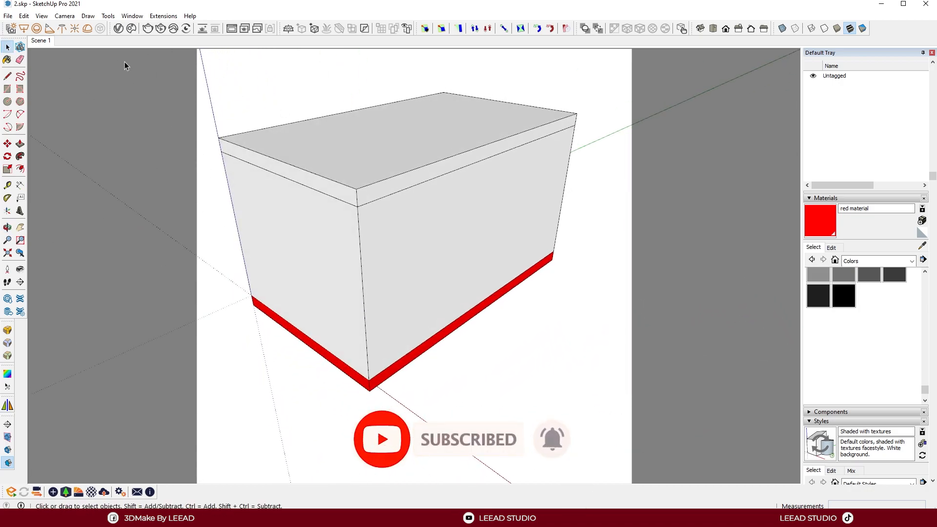
pyautogui.click(48, 40)
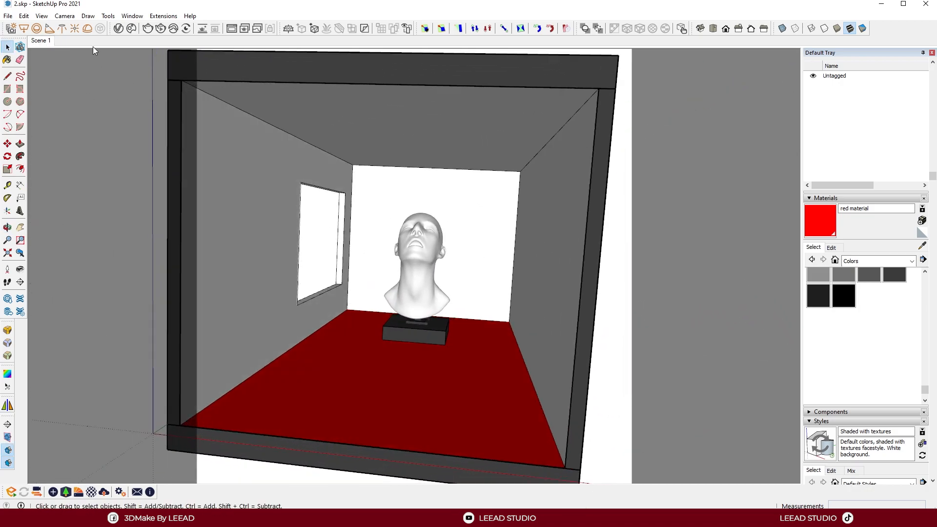
# Step: Open the V-Ray Asset Editor and the frame buffer, and show the frame buffer's render history
pyautogui.click(118, 28)
pyautogui.click(727, 26)
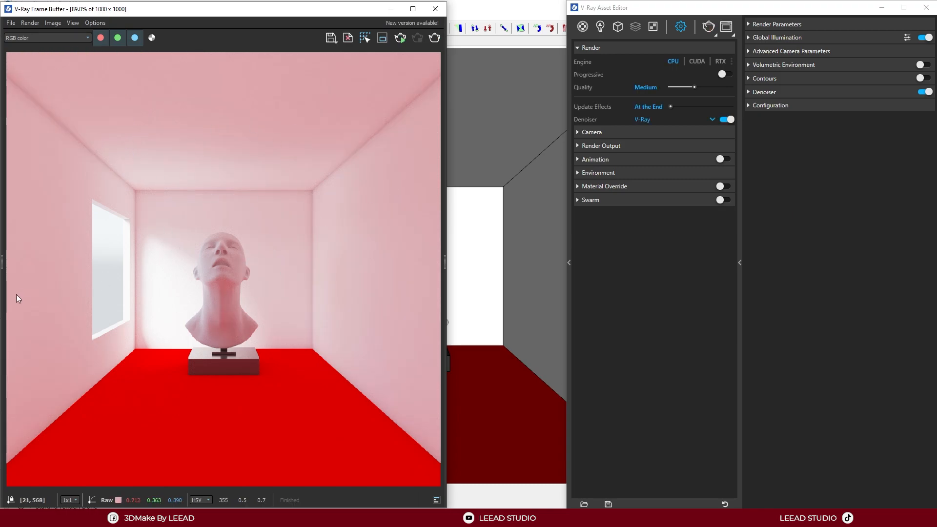
pyautogui.click(4, 262)
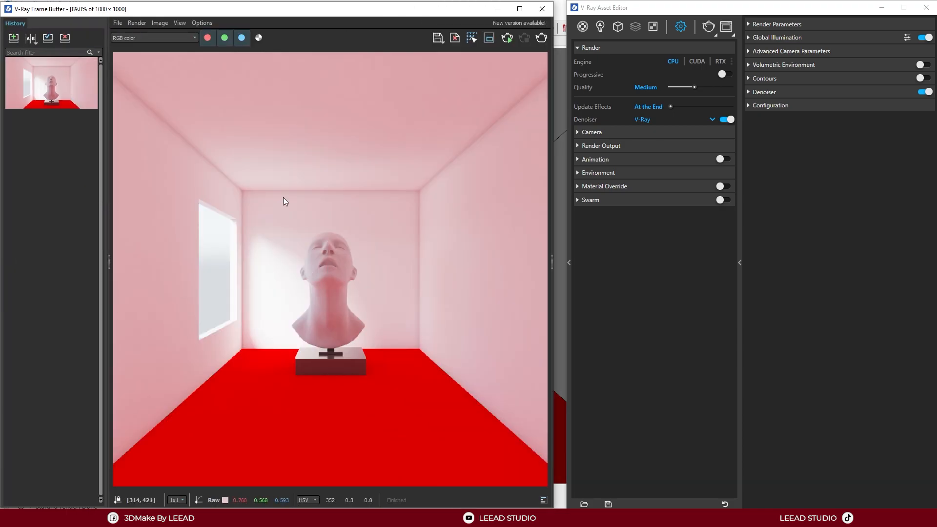
# Step: Review the white material and red material among the scene's V-Ray materials
pyautogui.click(653, 293)
pyautogui.click(582, 28)
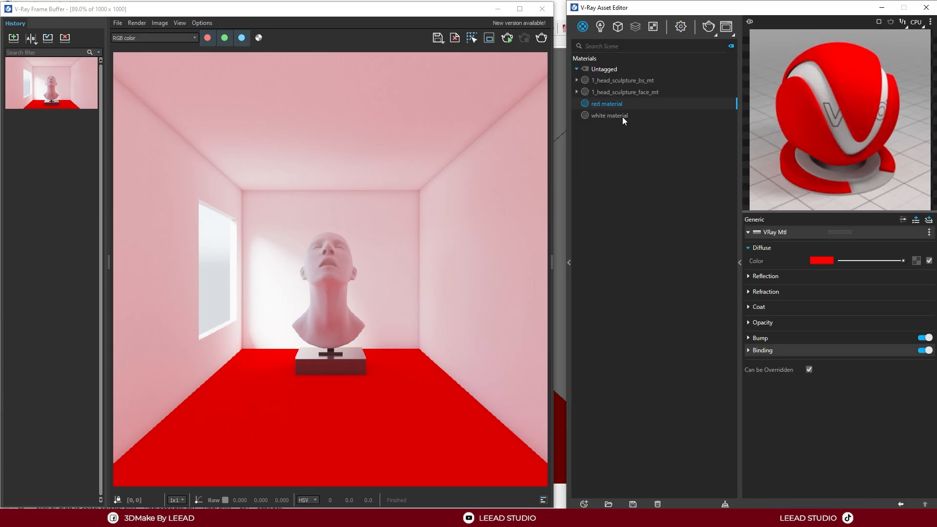
pyautogui.click(621, 116)
pyautogui.click(616, 105)
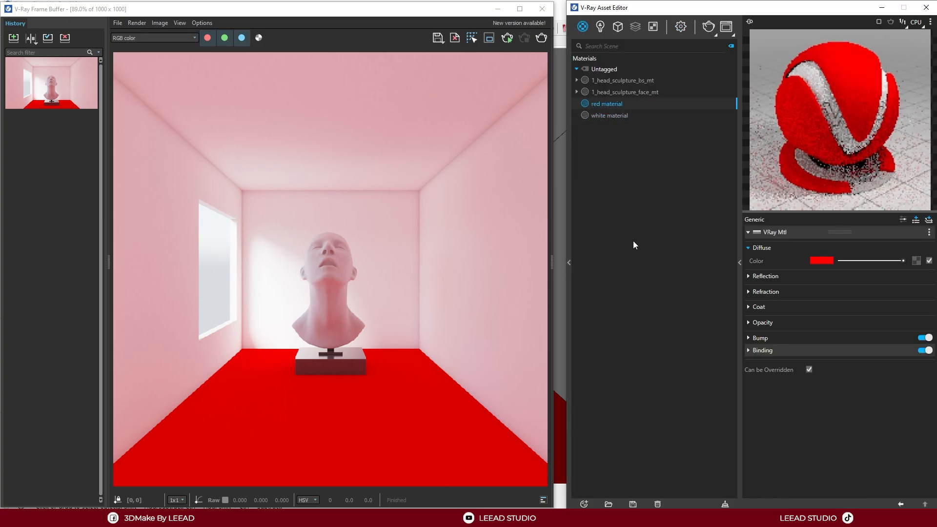
# Step: Create an Override material with red material as its base material and white material for GI
pyautogui.click(585, 503)
pyautogui.moveTo(604, 490)
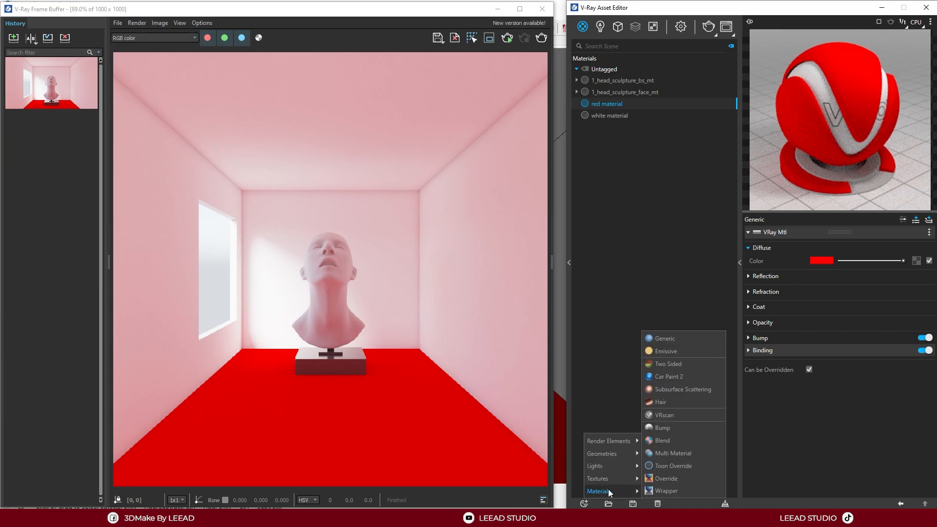
pyautogui.click(667, 478)
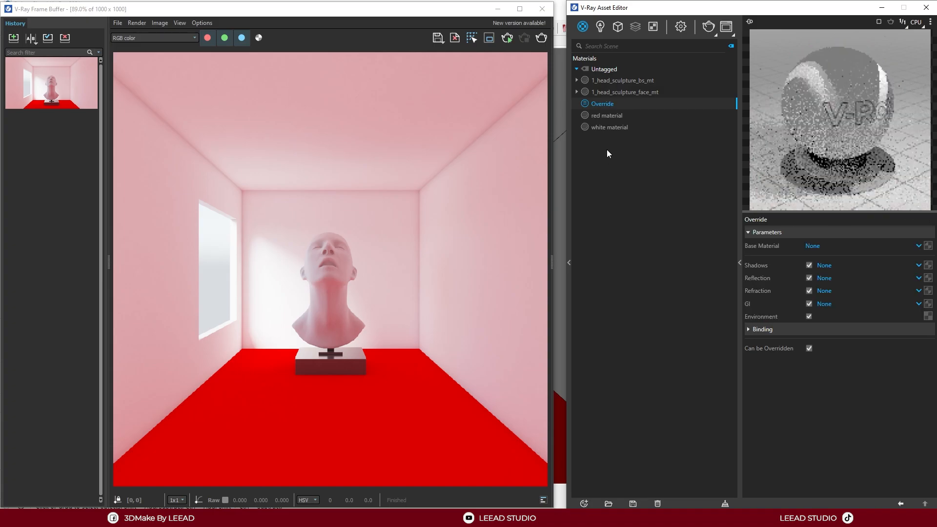
pyautogui.click(806, 246)
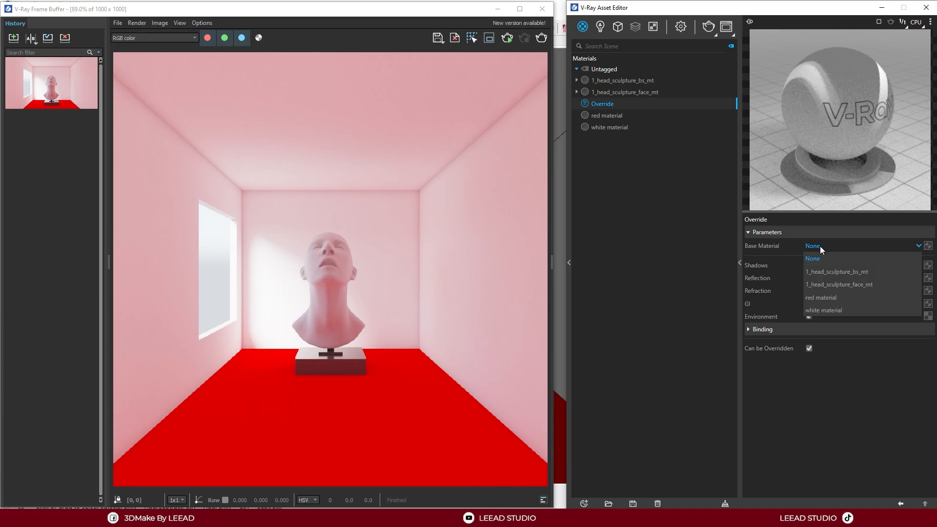
pyautogui.click(822, 298)
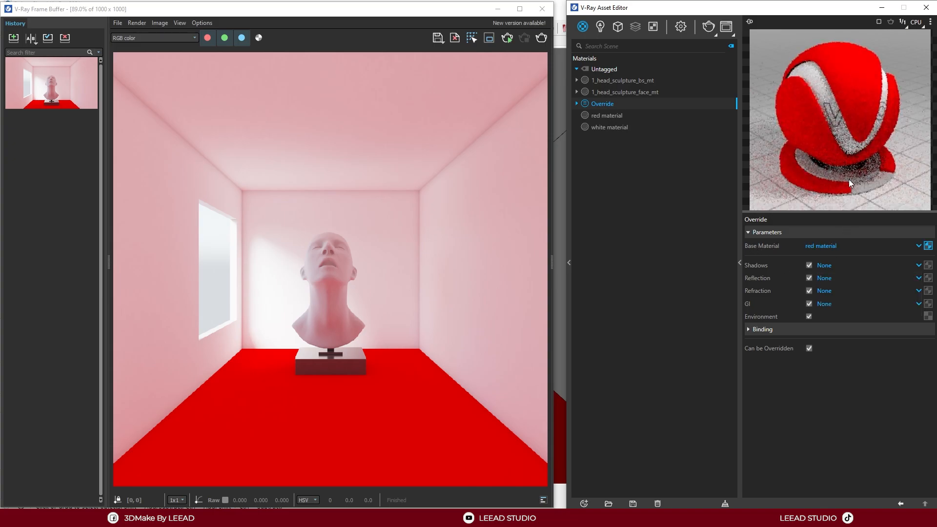
pyautogui.click(833, 303)
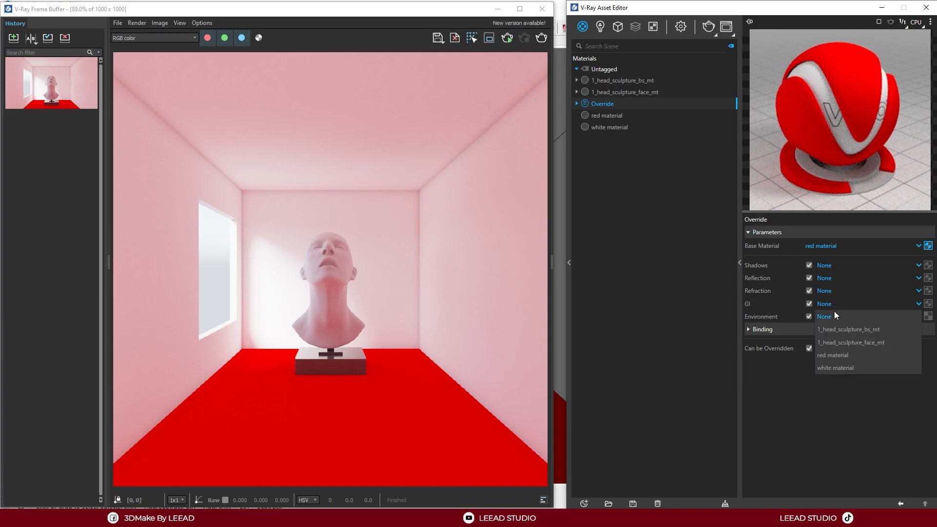
pyautogui.click(844, 368)
# Step: Minimize the frame buffer and apply the Override material to the selected floor
pyautogui.click(438, 231)
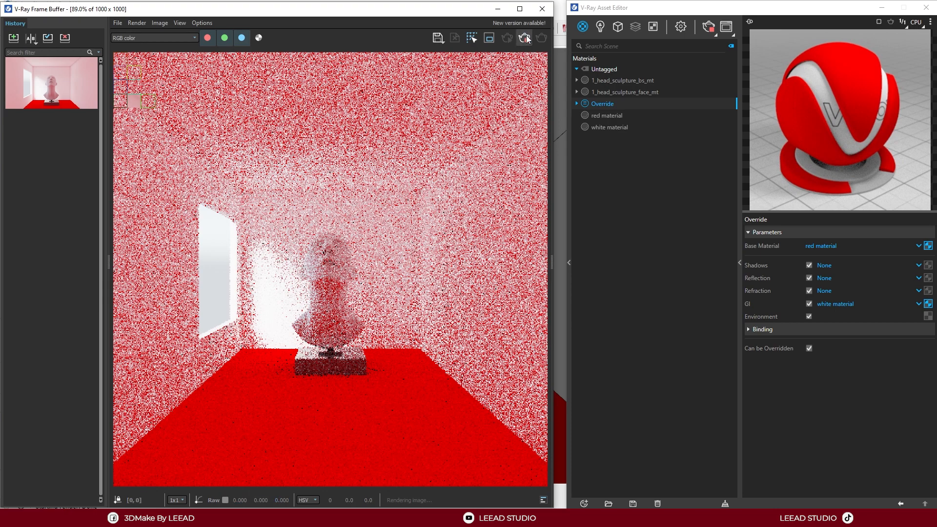
pyautogui.click(498, 8)
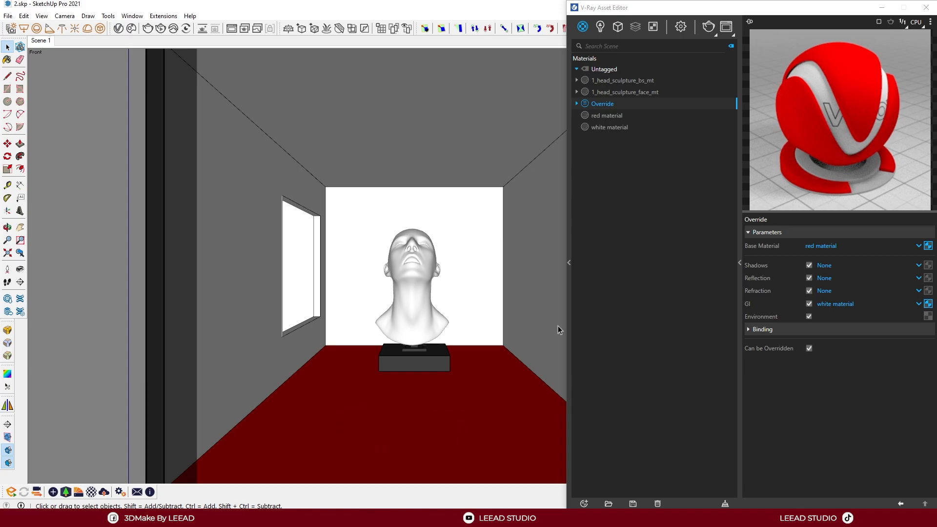
pyautogui.rightClick(603, 105)
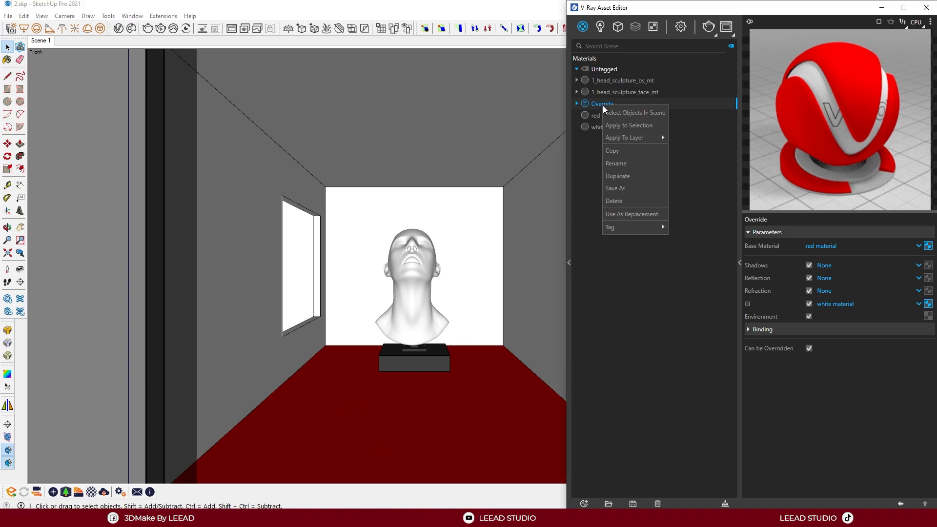
pyautogui.click(629, 125)
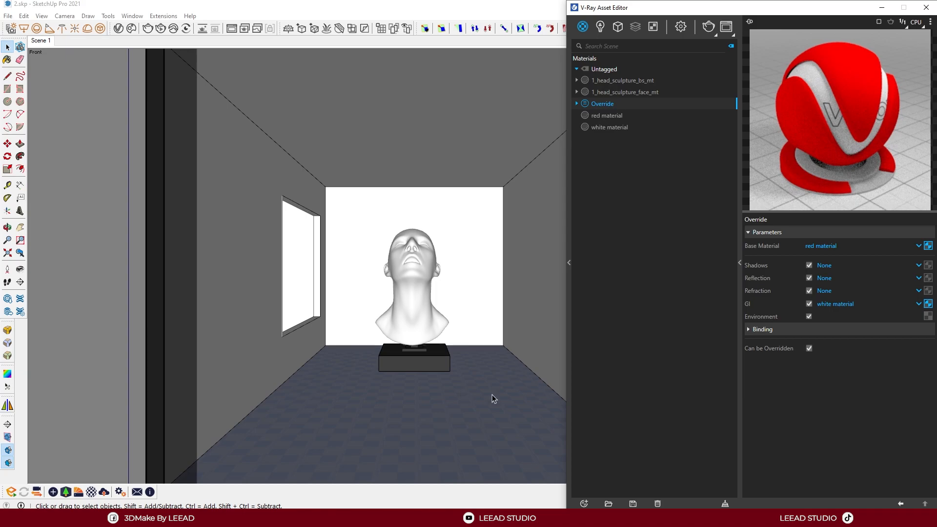
# Step: Reopen the frame buffer, render the scene with the overridden floor, and save the result to the history
pyautogui.click(730, 30)
pyautogui.moveTo(448, 69); pyautogui.dragTo(566, 71)
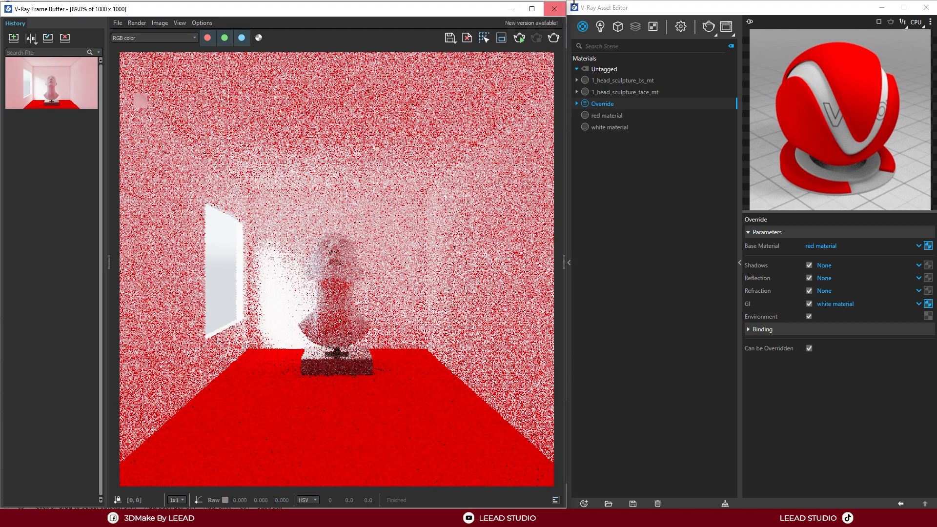
pyautogui.click(554, 39)
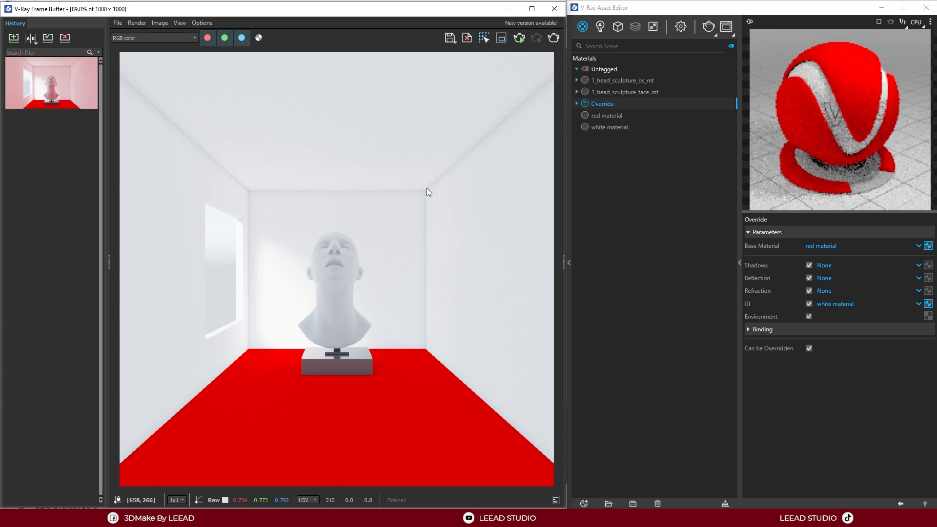
pyautogui.click(14, 38)
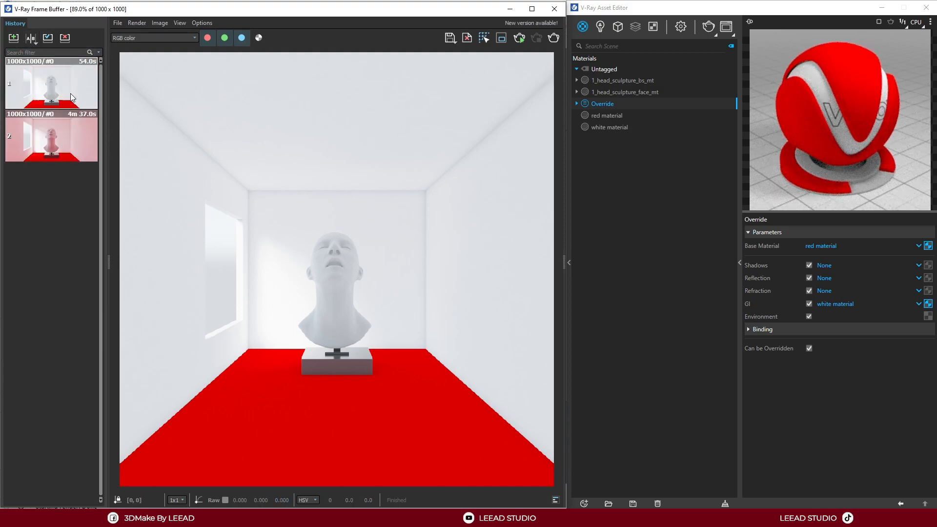
# Step: Compare the renders with and without the floor override in an A/B view, then end the comparison
pyautogui.click(31, 38)
pyautogui.click(64, 133)
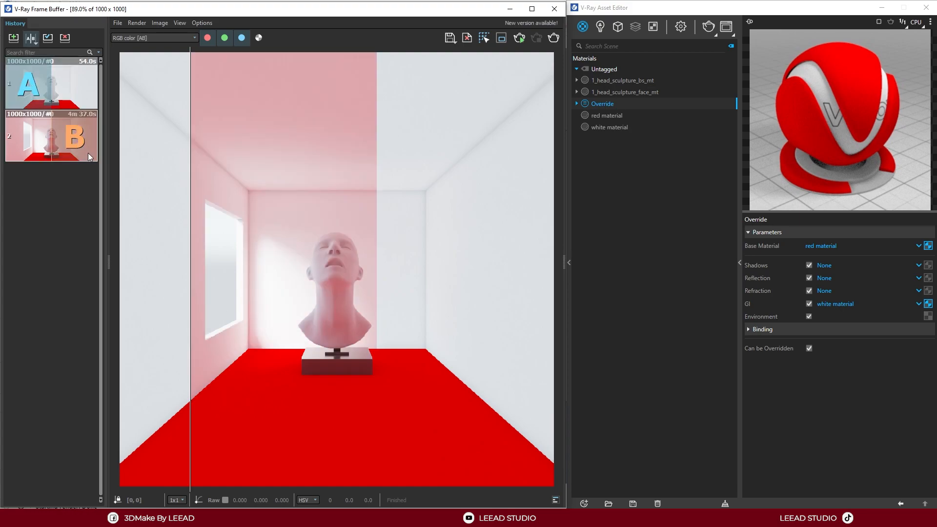
pyautogui.moveTo(195, 189); pyautogui.dragTo(617, 247)
pyautogui.click(30, 38)
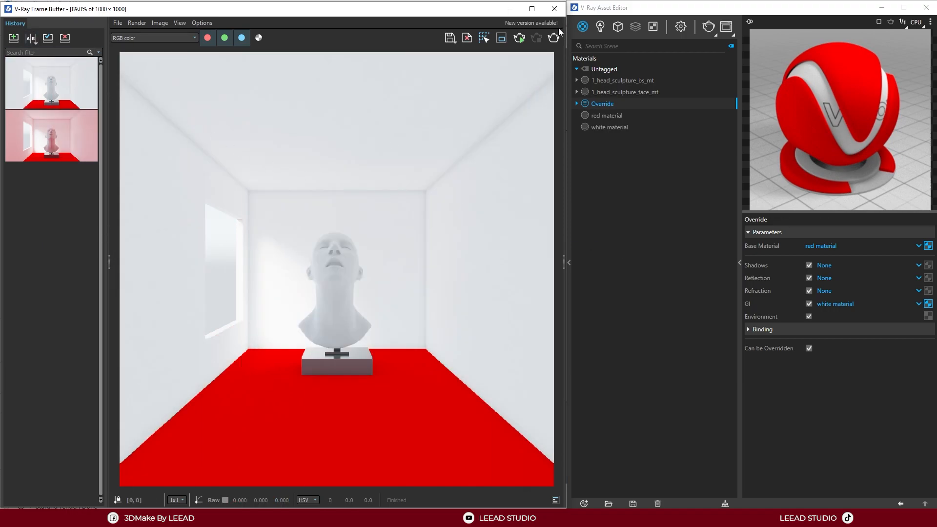
# Step: Minimize the V-Ray windows, paint the room's ceiling with Color G05, and return to Scene 1
pyautogui.click(510, 9)
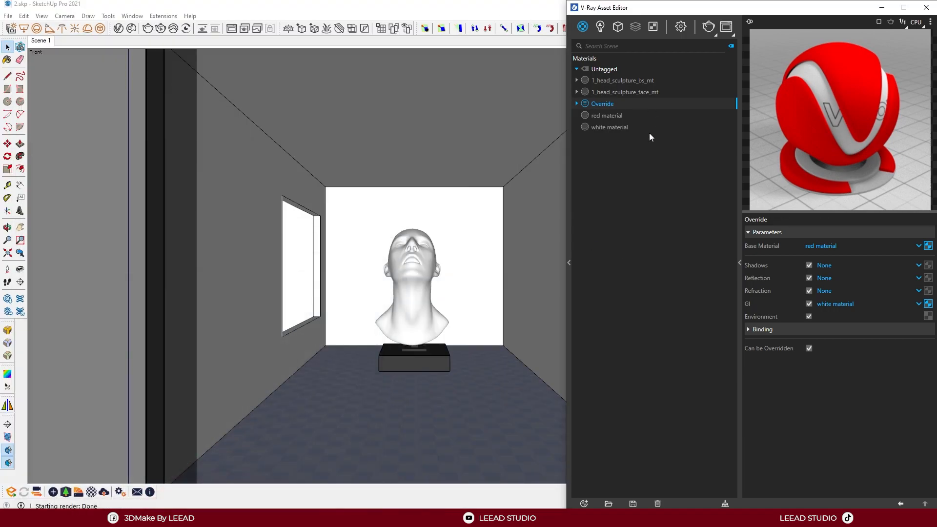
pyautogui.click(882, 8)
pyautogui.moveTo(557, 230); pyautogui.dragTo(602, 226, button='middle')
pyautogui.scroll(-1, 878, 272)
pyautogui.scroll(8, 886, 312)
pyautogui.scroll(-5, 894, 342)
pyautogui.scroll(2, 895, 343)
pyautogui.click(824, 311)
pyautogui.moveTo(489, 272); pyautogui.dragTo(355, 239, button='middle')
pyautogui.click(480, 156)
pyautogui.press('space')
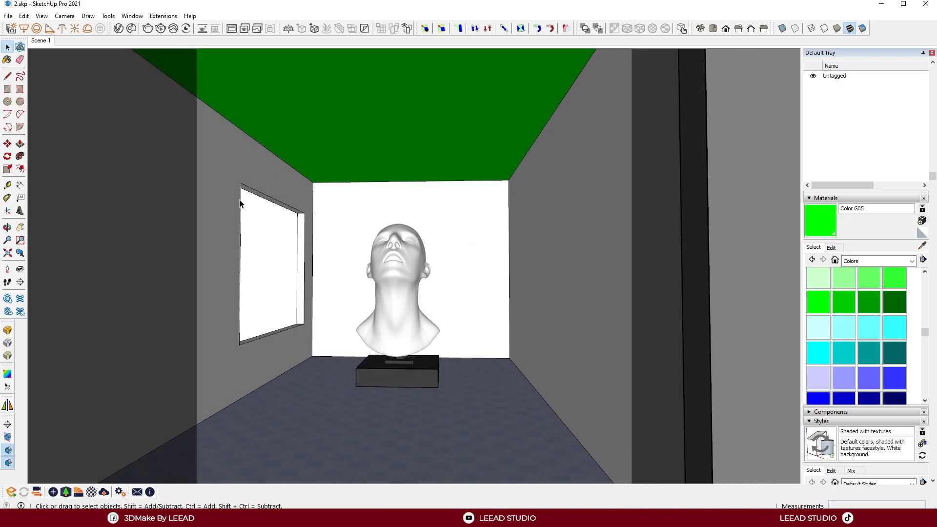
pyautogui.click(41, 41)
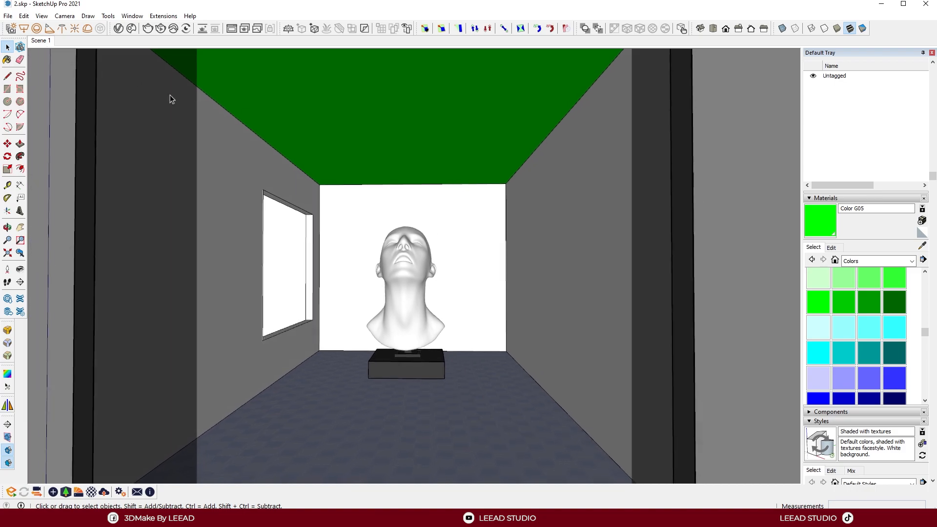
# Step: Reopen the V-Ray Asset Editor and frame buffer, and make the Color G05 material editable in V-Ray
pyautogui.click(118, 28)
pyautogui.click(726, 28)
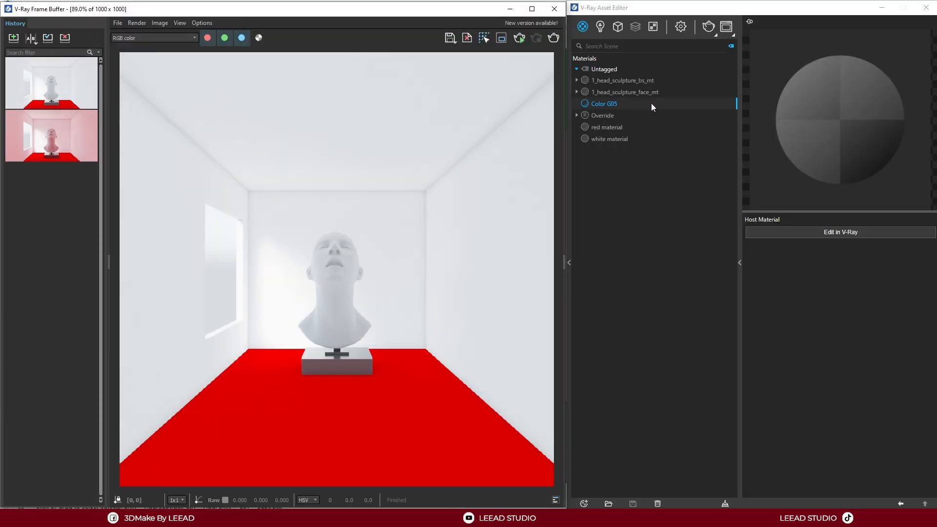
pyautogui.click(842, 236)
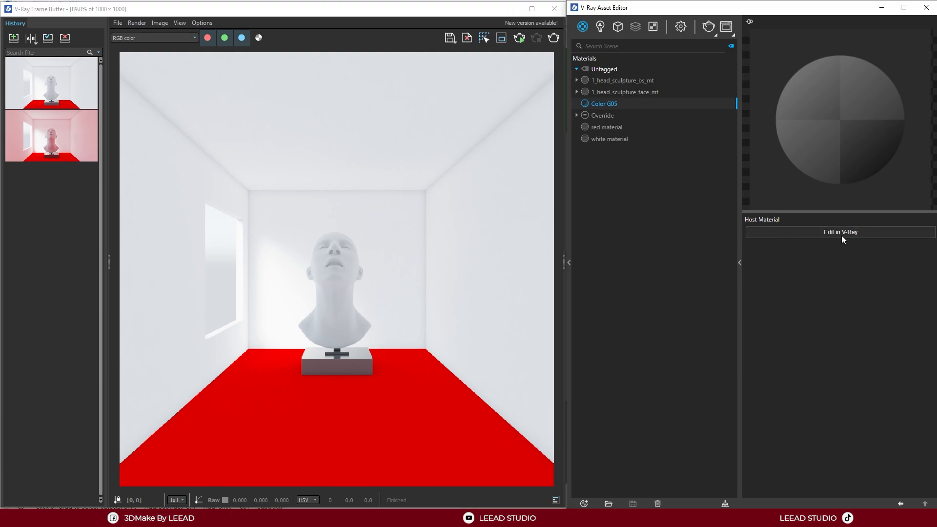
# Step: Rename the Color G05 material as "Green Material" and the Override material as "Override red"
pyautogui.click(603, 104)
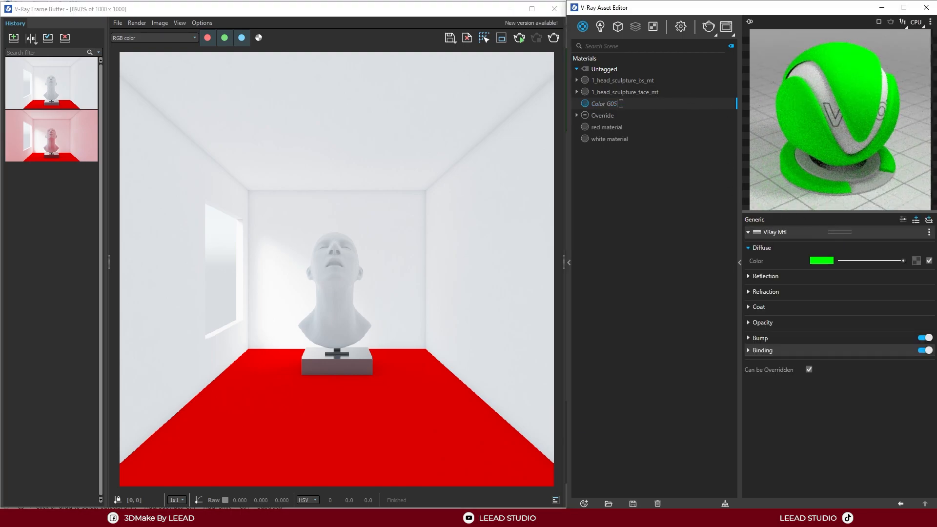
pyautogui.write('Green Material')
pyautogui.press('Return')
pyautogui.doubleClick(611, 115)
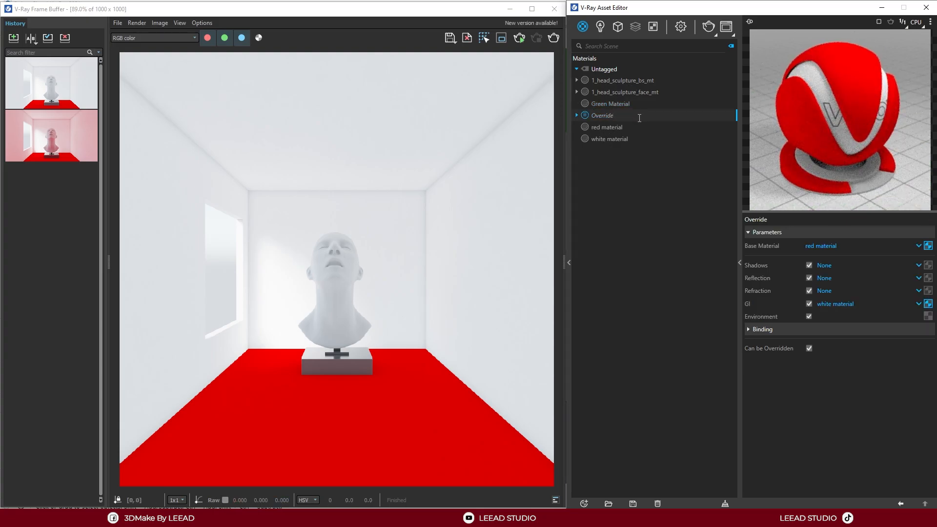
pyautogui.press('Return')
# Step: Render the scene with the green ceiling and save the result to the history
pyautogui.click(433, 223)
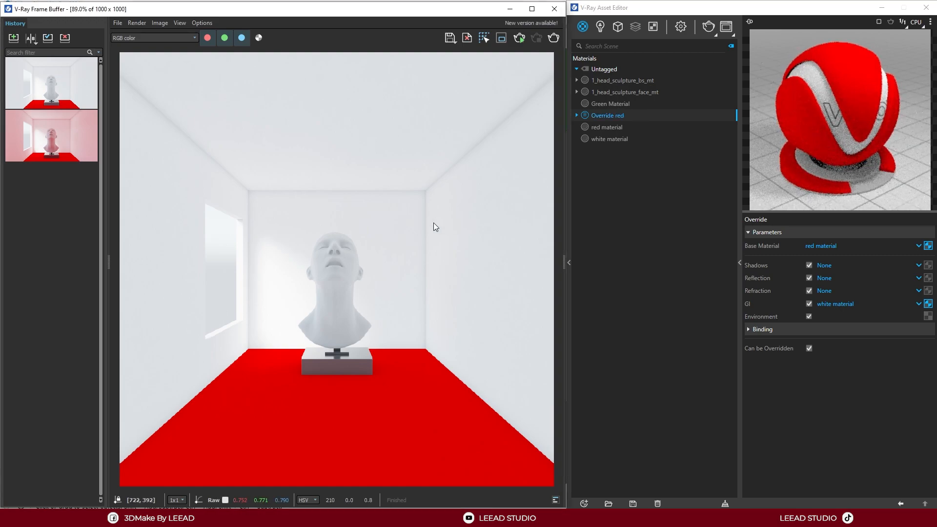
pyautogui.click(554, 37)
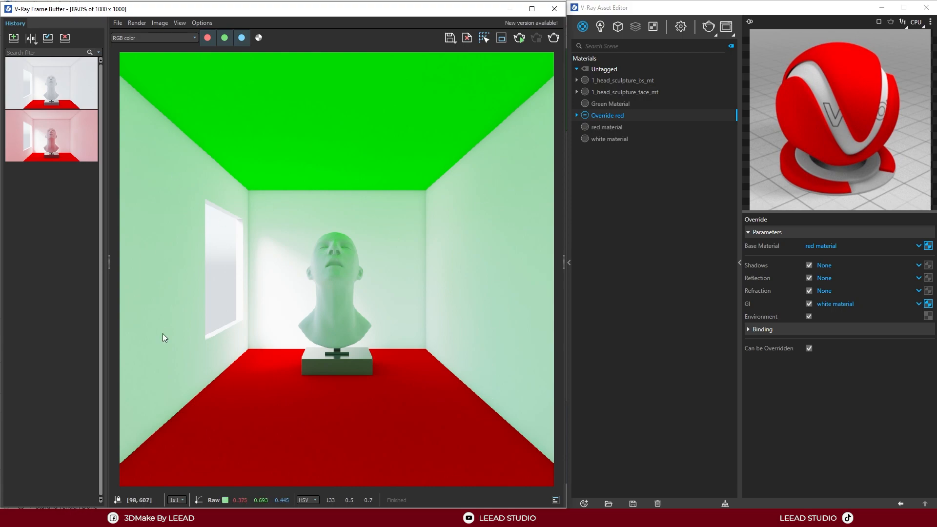
pyautogui.click(21, 41)
# Step: Compare the green-ceiling render with the earlier white-ceiling render in an A/B view, then end the comparison
pyautogui.click(32, 39)
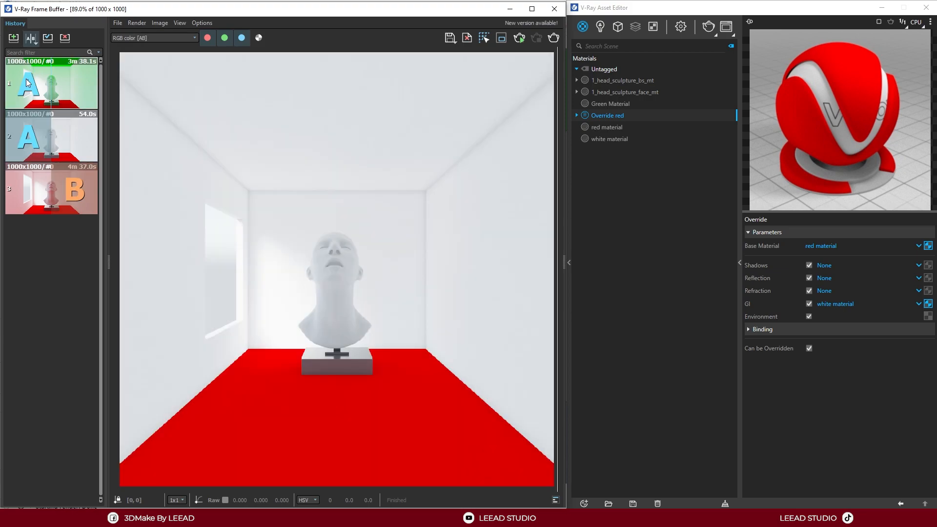
pyautogui.click(72, 127)
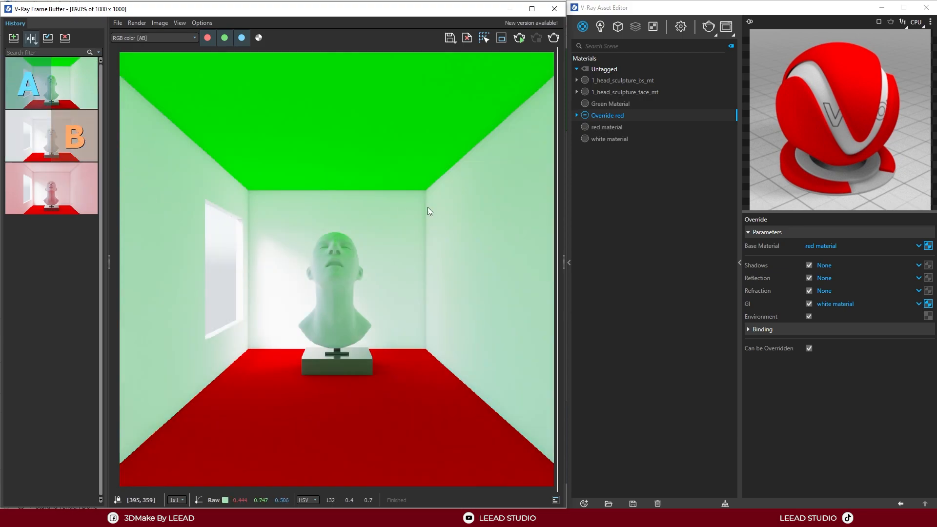
pyautogui.moveTo(558, 176); pyautogui.dragTo(281, 219)
pyautogui.click(31, 39)
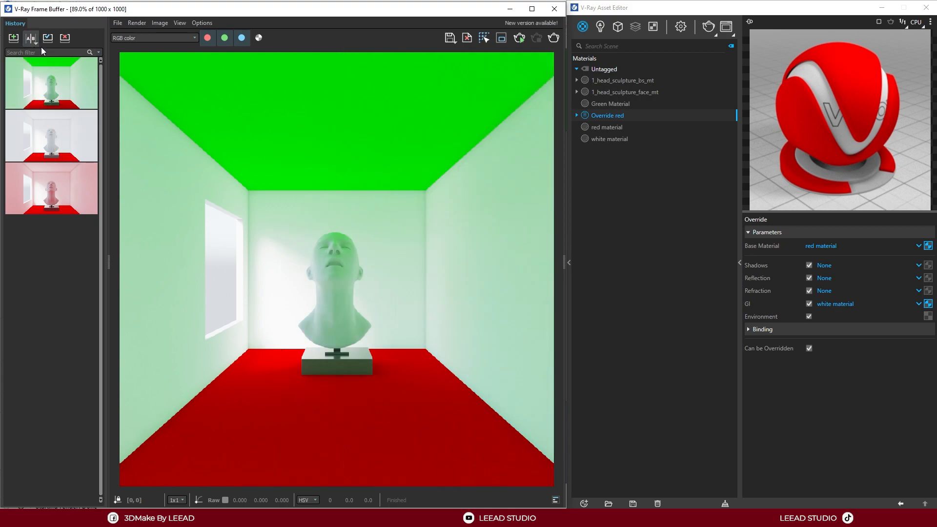
# Step: Create a new V-Ray Override material and name it "Override Green"
pyautogui.click(585, 503)
pyautogui.moveTo(634, 491)
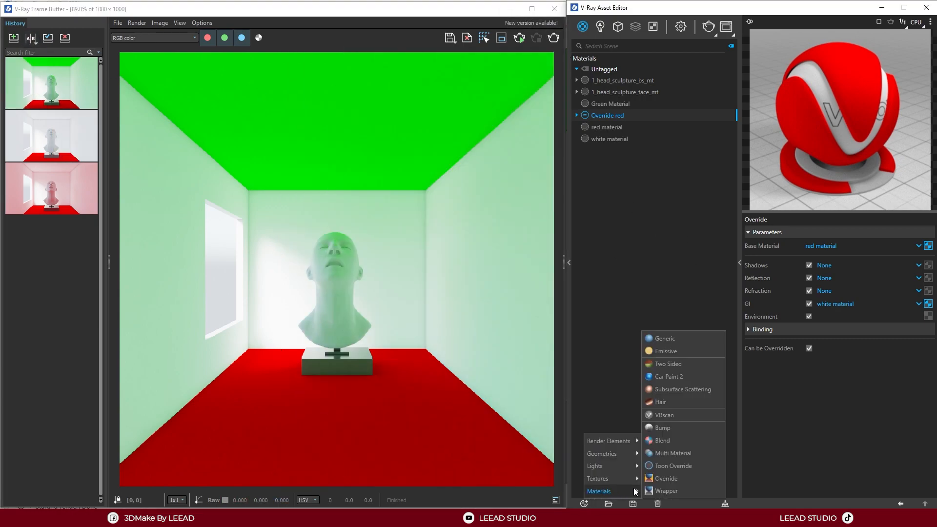
pyautogui.click(674, 480)
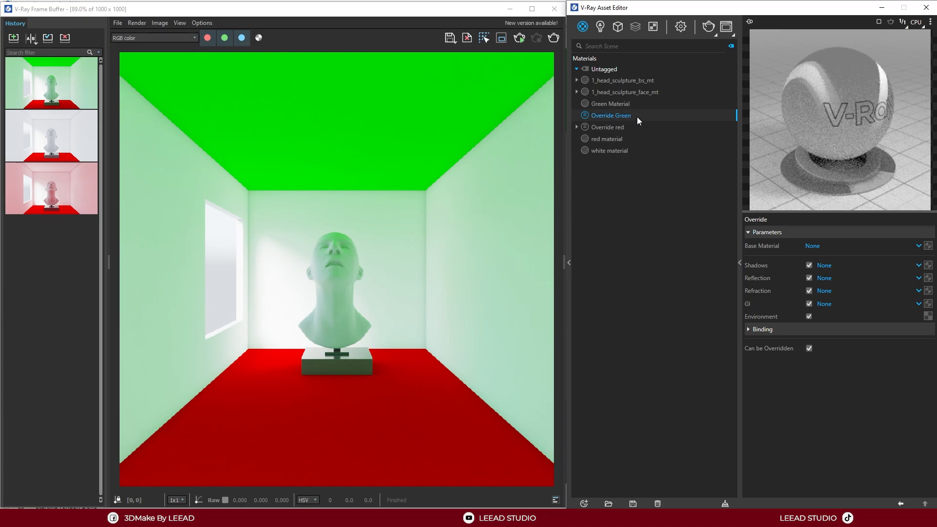
# Step: Following the Override red setup, set Override Green's base material to Green Material and its GI material to white material
pyautogui.click(620, 127)
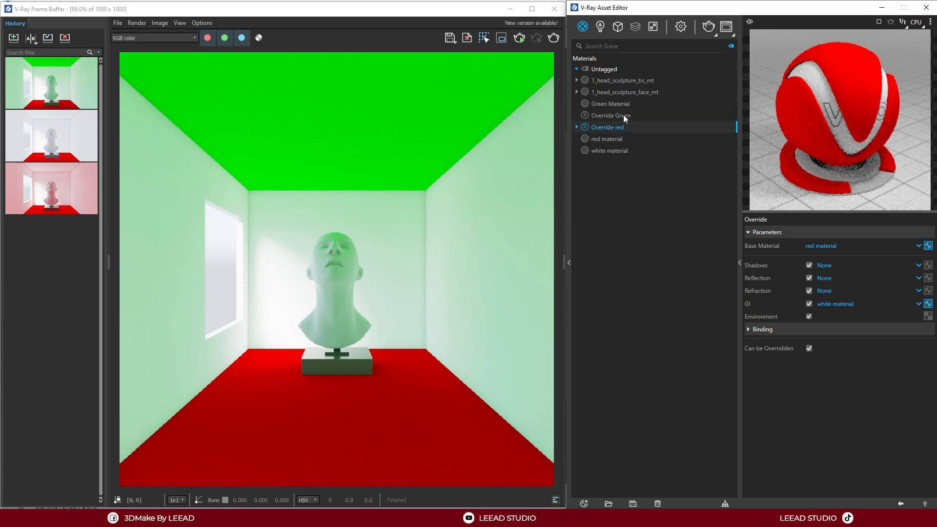
pyautogui.click(623, 116)
pyautogui.click(816, 246)
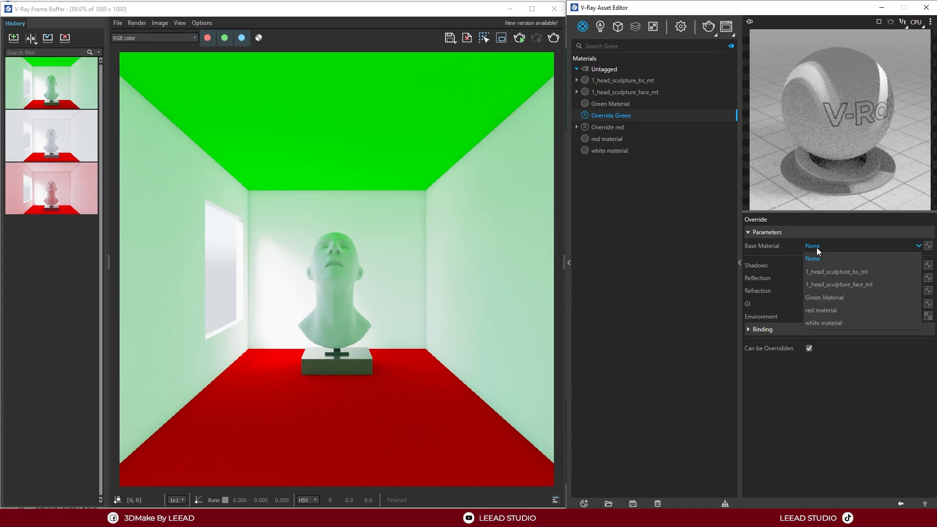
pyautogui.click(828, 297)
pyautogui.click(829, 304)
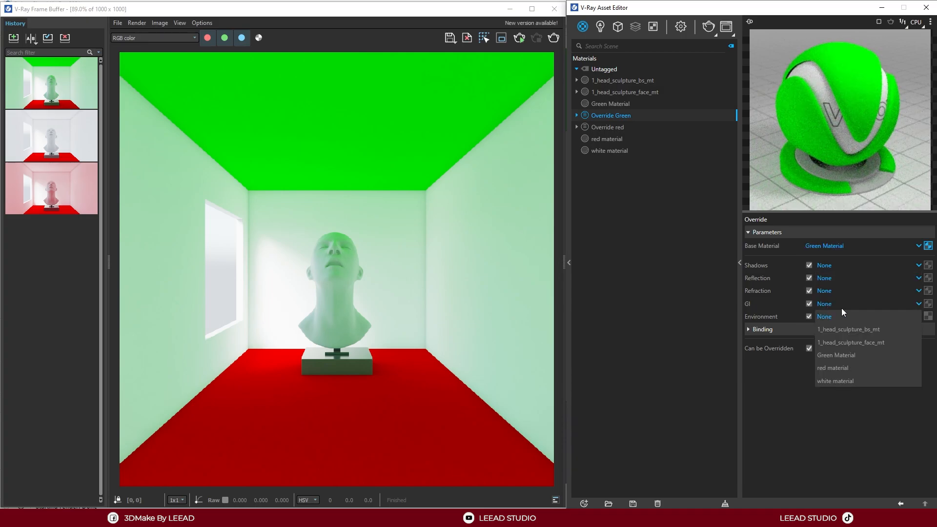
pyautogui.click(836, 380)
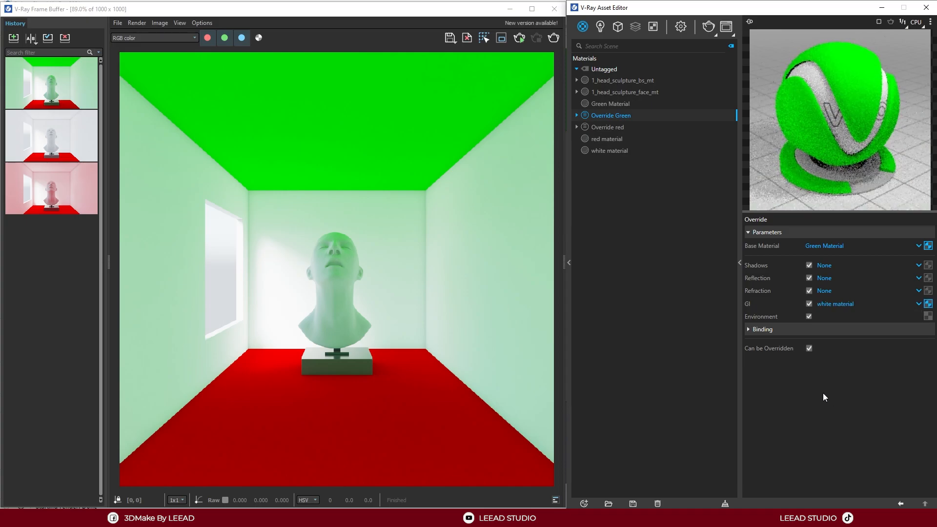
# Step: Return to the SketchUp model and apply the Override Green material to the selected ceiling
pyautogui.click(520, 10)
pyautogui.scroll(-3, 424, 265)
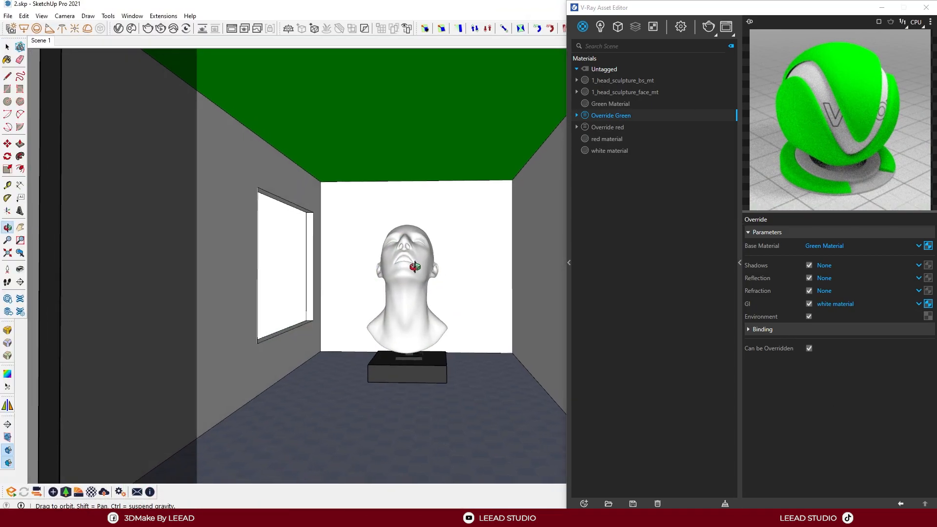
pyautogui.rightClick(607, 115)
pyautogui.click(632, 134)
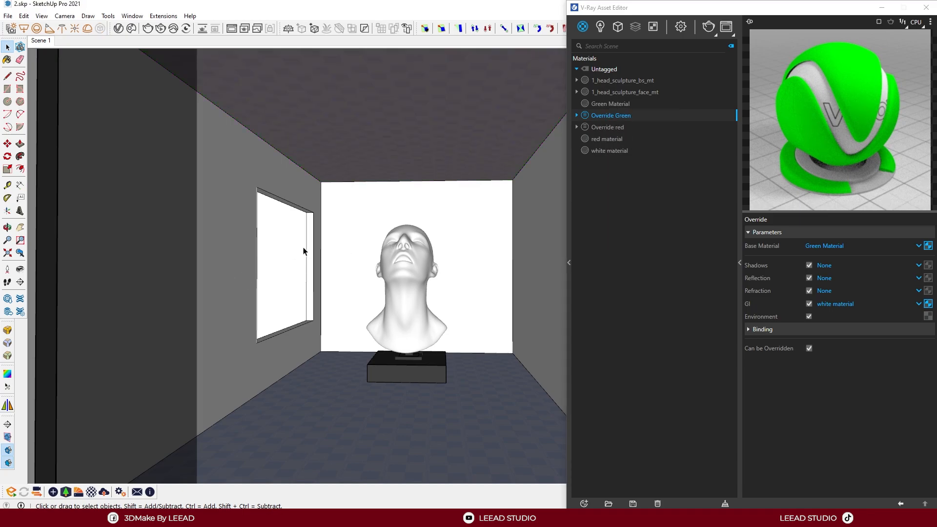
pyautogui.scroll(2, 342, 171)
pyautogui.scroll(1, 398, 160)
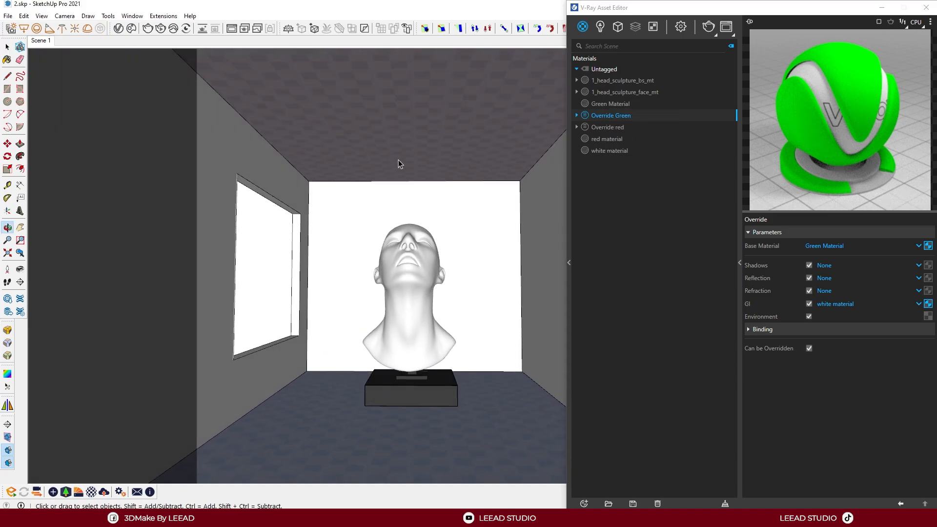
# Step: Restore the Scene 1 camera view and render the room with the Override Green ceiling in the V-Ray Frame Buffer
pyautogui.click(46, 42)
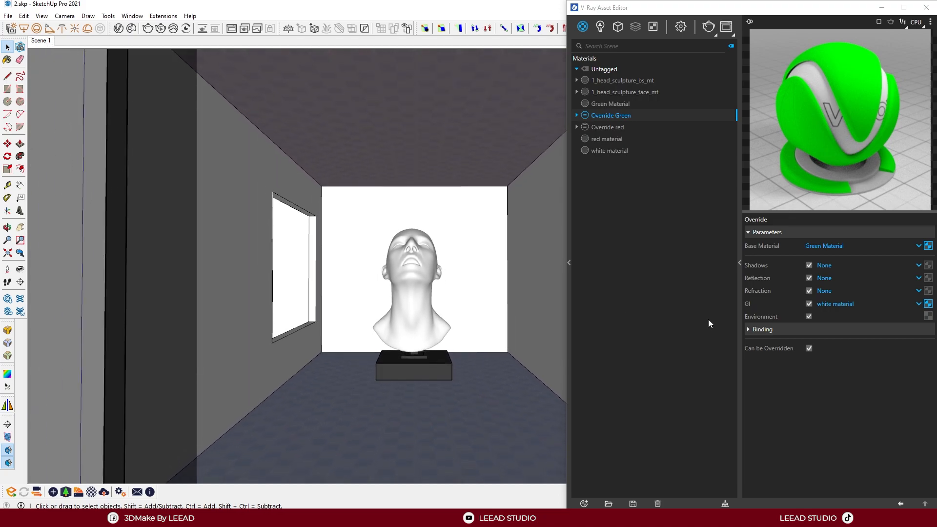
pyautogui.click(726, 27)
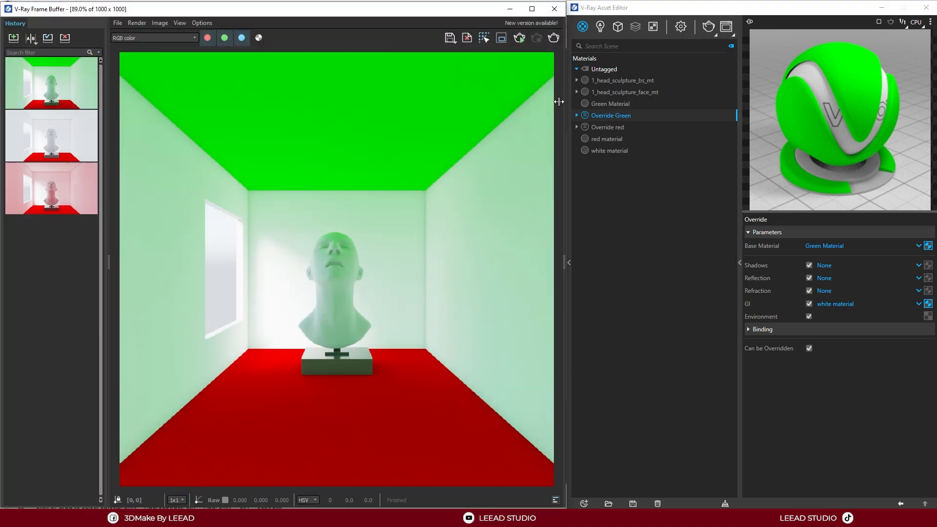
pyautogui.click(554, 38)
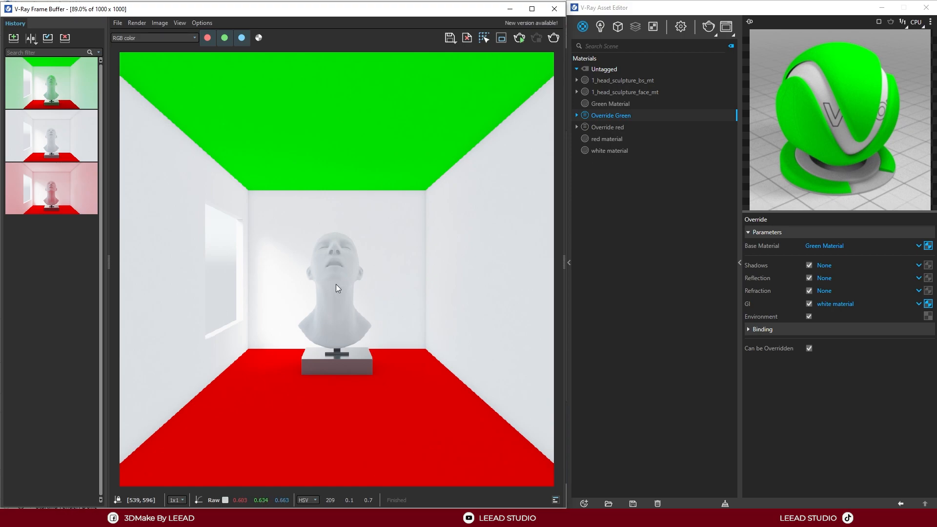
# Step: Compare the new render with the saved green-tinted and red-tinted renders in an A/B view, then end the comparison
pyautogui.click(28, 42)
pyautogui.click(73, 136)
pyautogui.moveTo(280, 185); pyautogui.dragTo(424, 225)
pyautogui.click(74, 242)
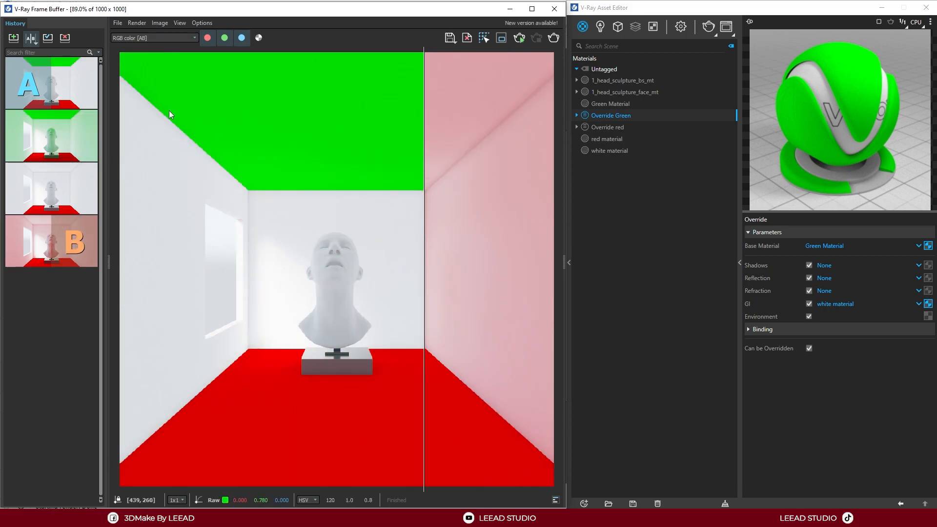
pyautogui.click(30, 38)
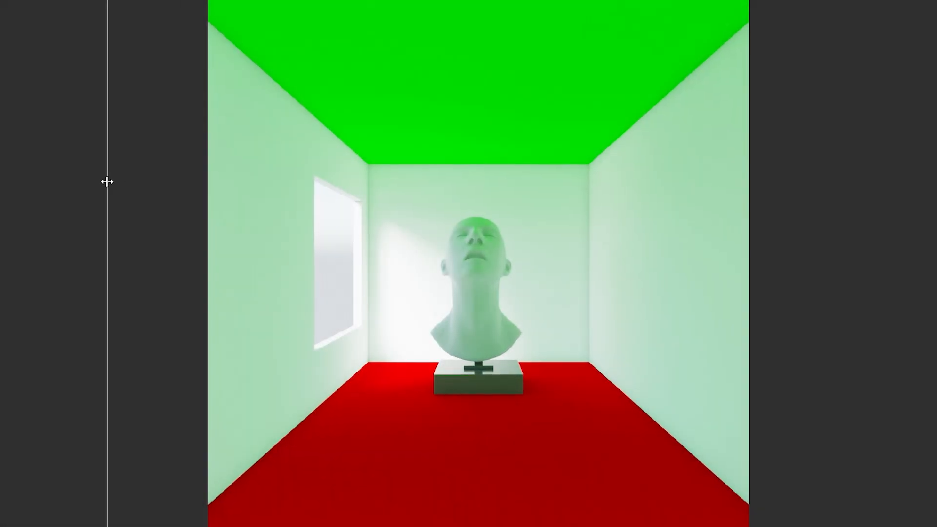
# Step: Sweep the A/B divider across the enlarged green-tinted render to compare the color bleeding between renders
pyautogui.moveTo(107, 182); pyautogui.dragTo(849, 226)
pyautogui.moveTo(849, 225); pyautogui.dragTo(893, 225)
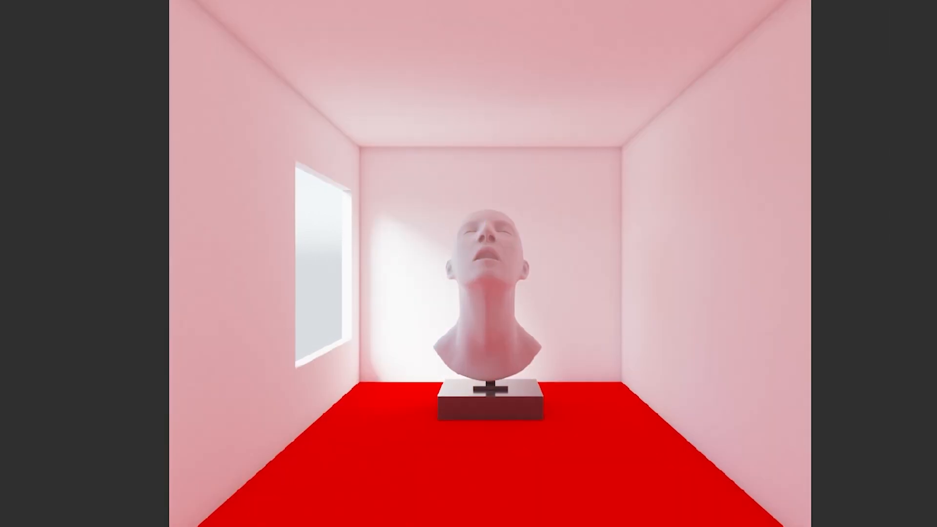